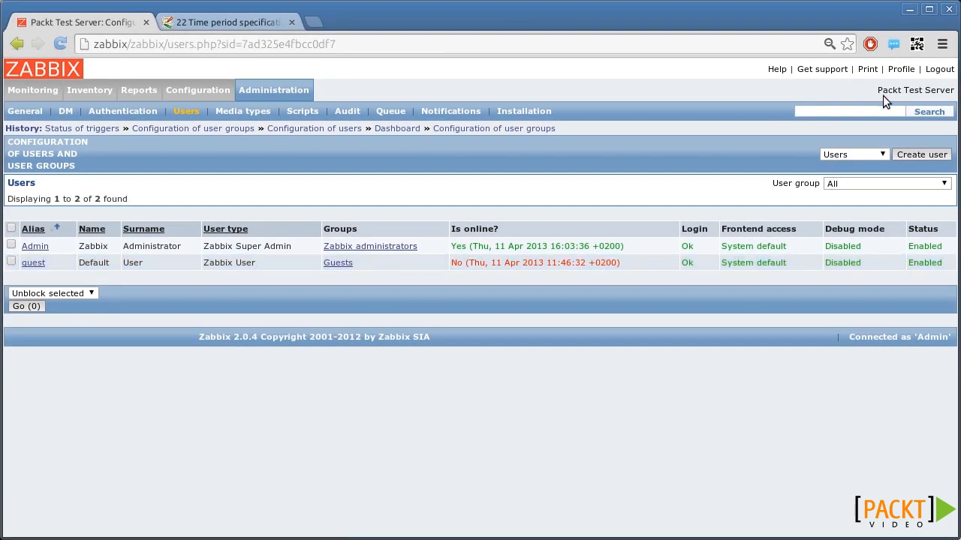
Step: Log out and view the dashboard as guest, and sign back in as Admin
click(939, 68)
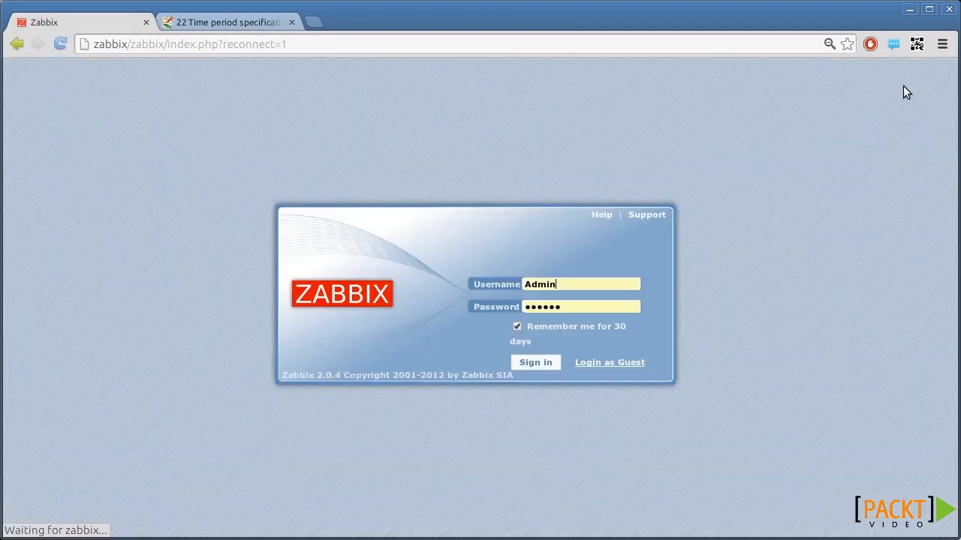
click(620, 367)
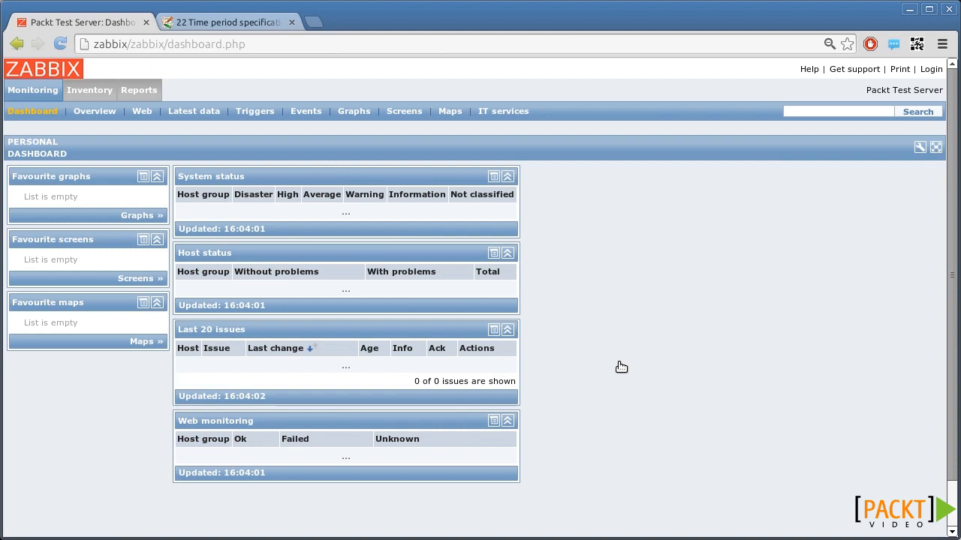
click(930, 69)
click(536, 364)
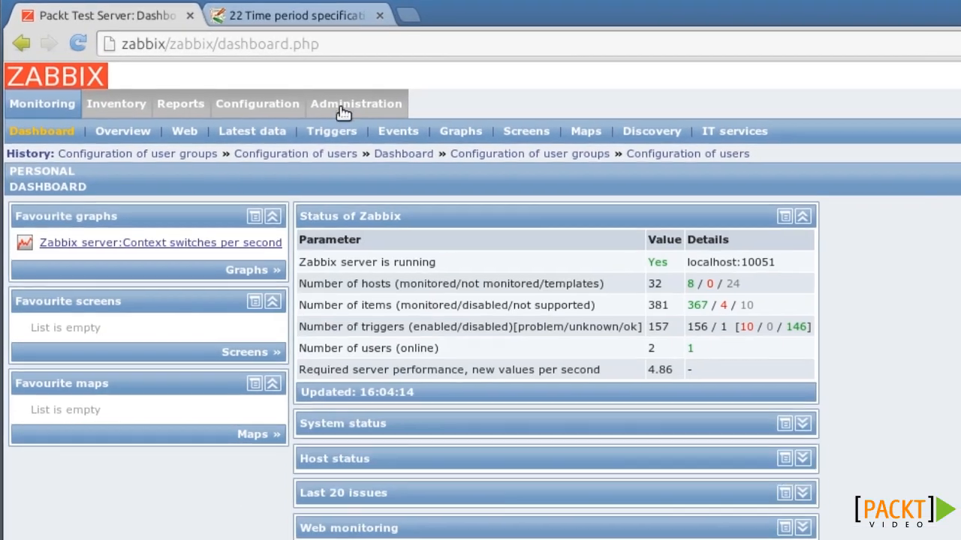
Step: Switch the administration's user configuration from user groups to users, and start creating a new user
mouse_move(273, 90)
click(257, 139)
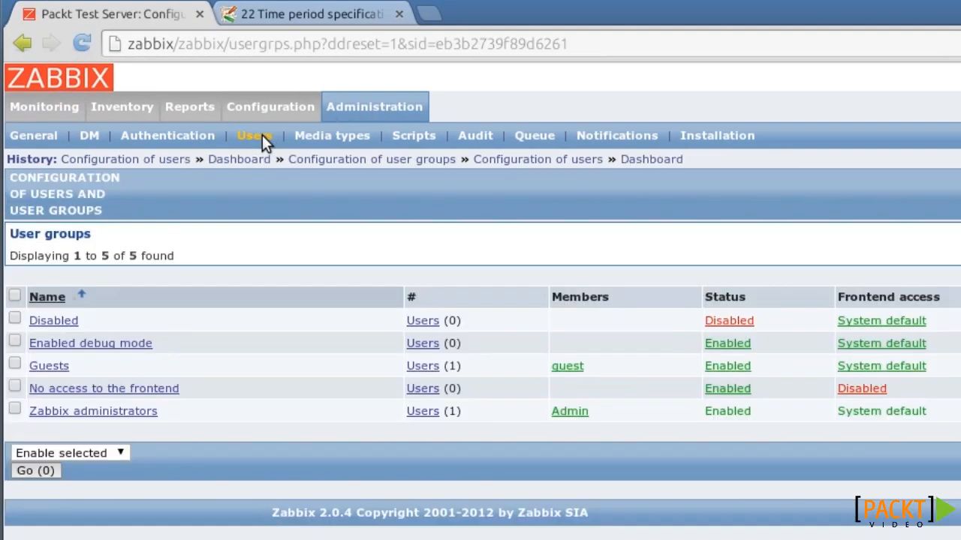
click(784, 195)
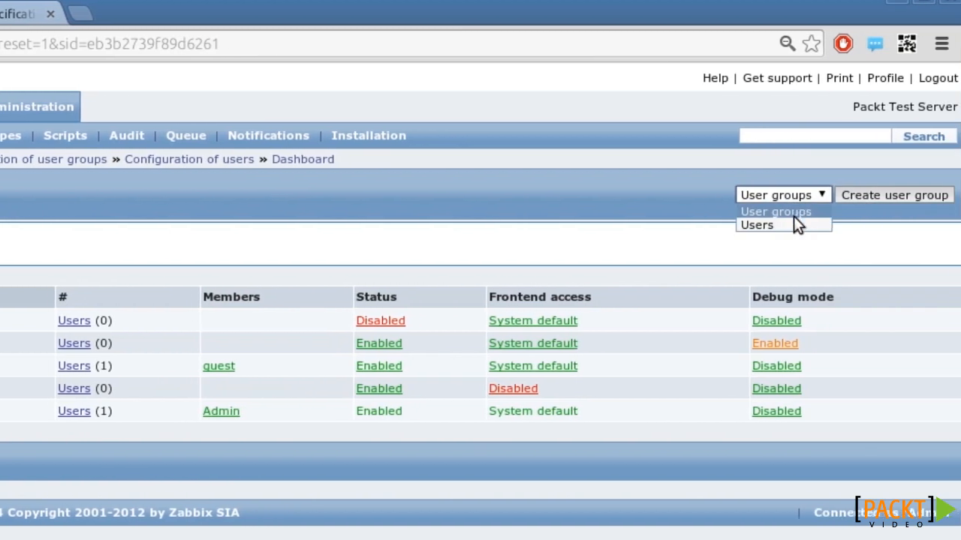
click(758, 226)
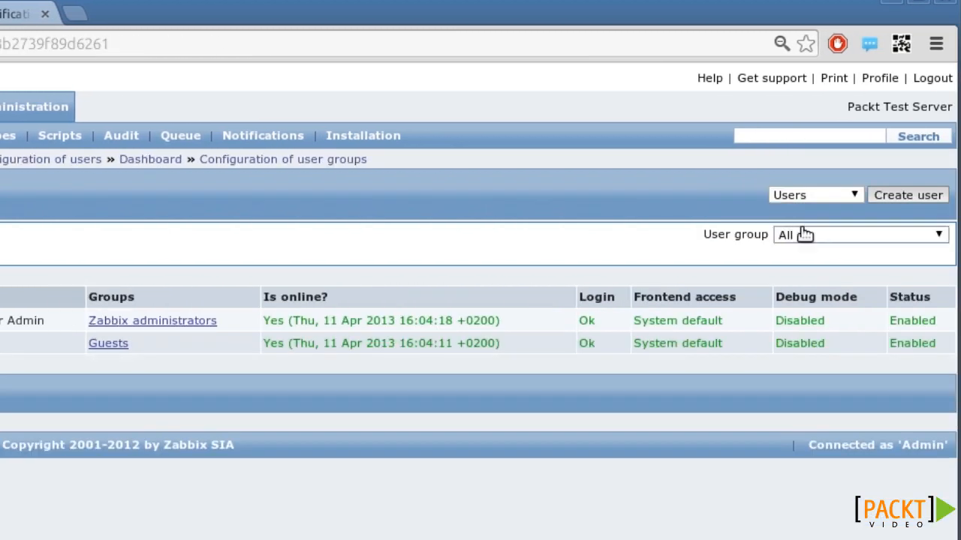
click(898, 197)
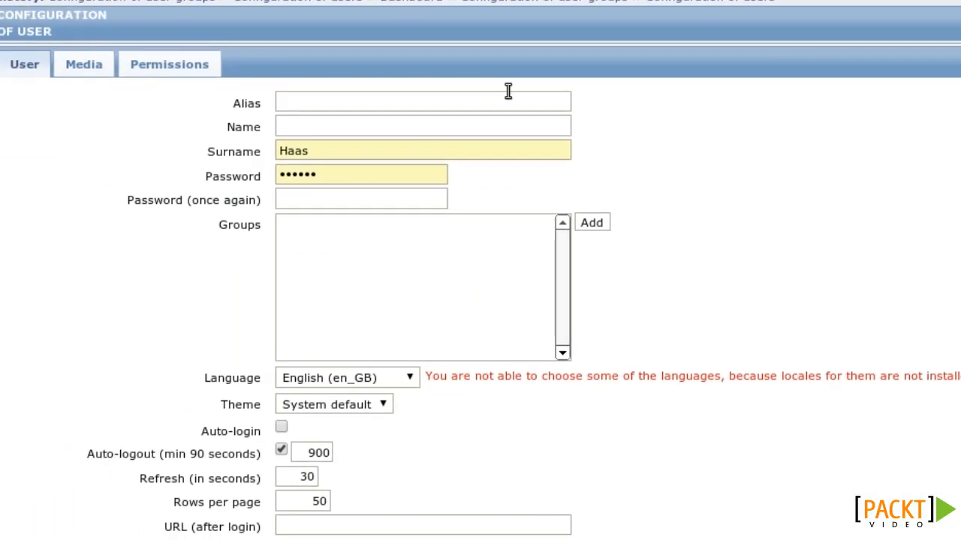
Step: Examine the new user form's alias, name, surname, password and groups fields, and the available languages and themes
click(164, 259)
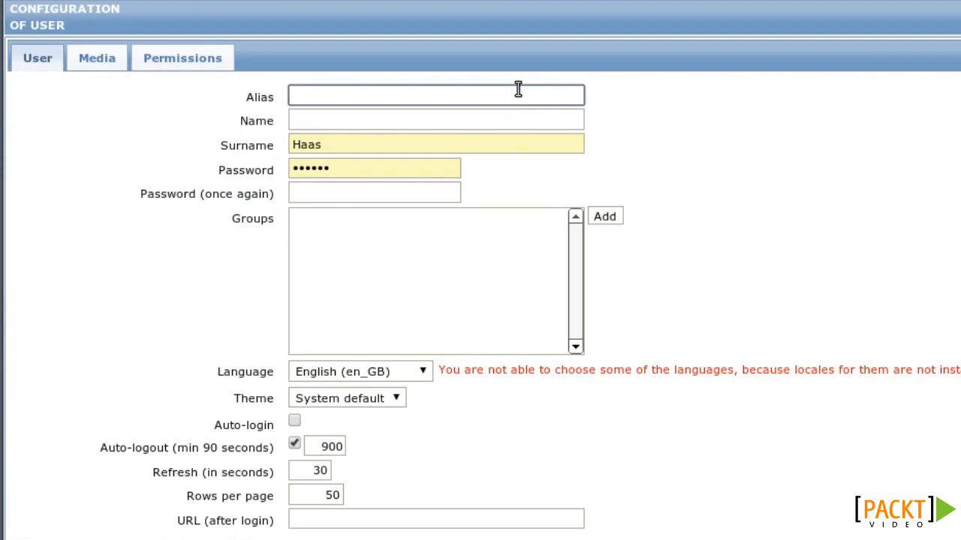
click(525, 117)
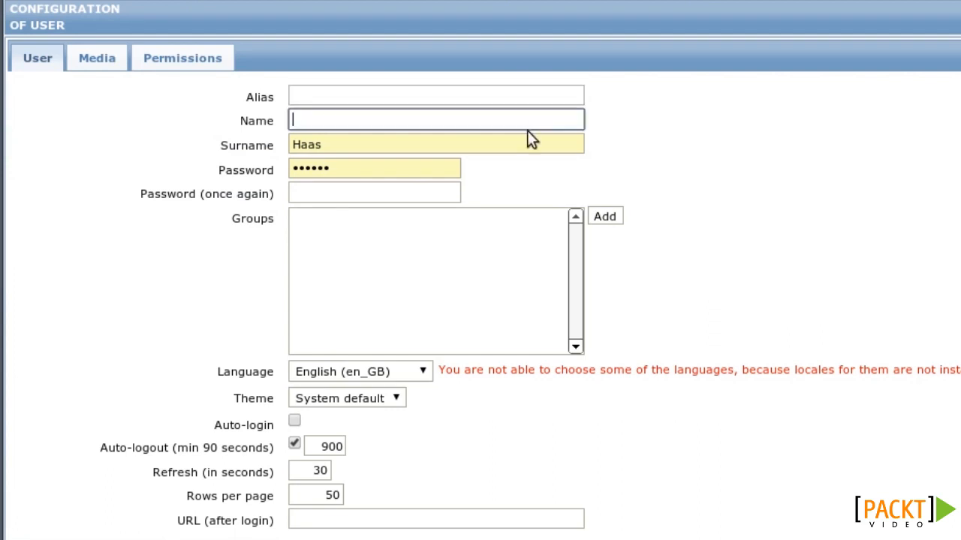
click(527, 140)
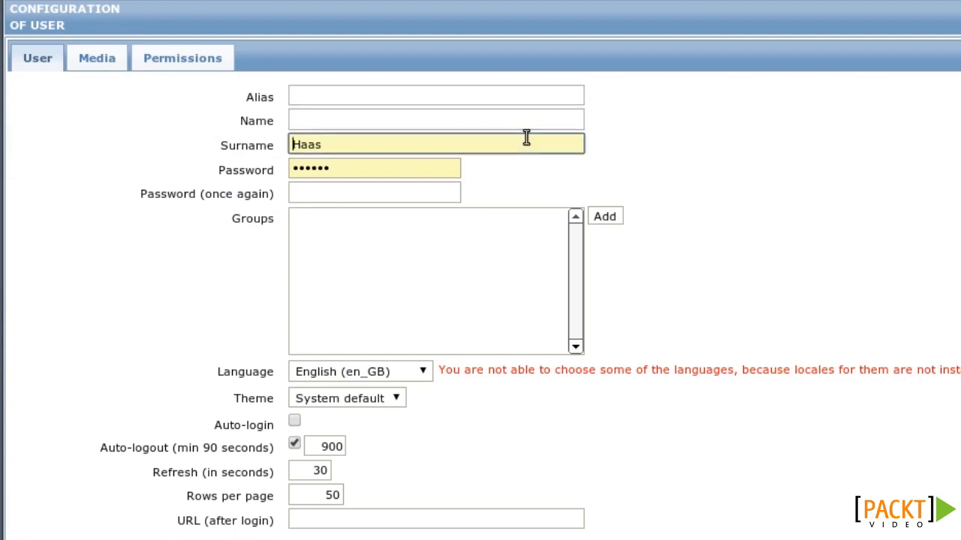
click(395, 164)
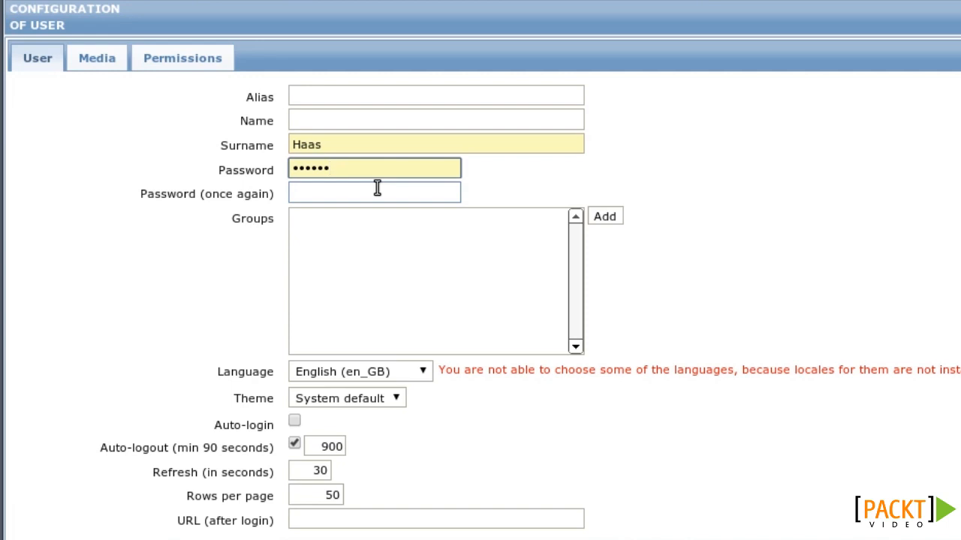
click(369, 227)
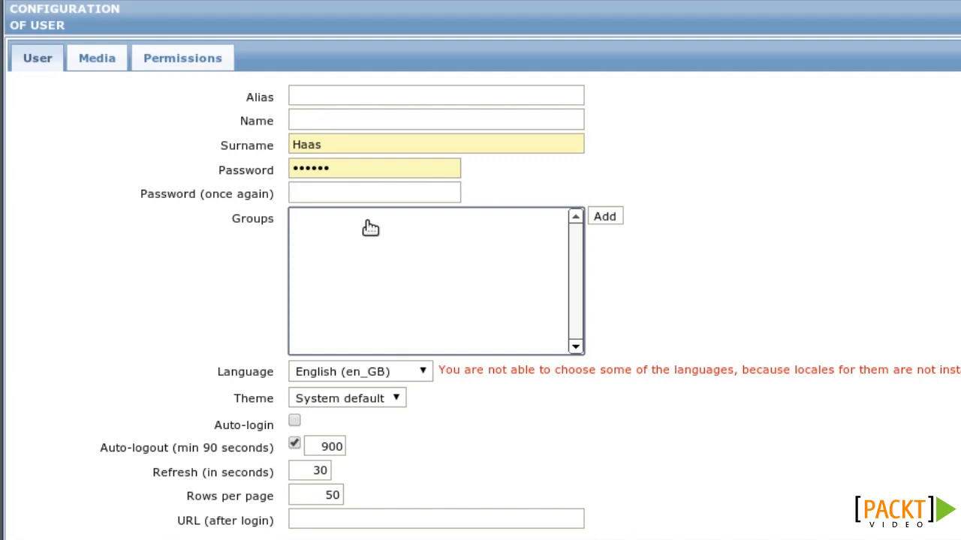
click(421, 374)
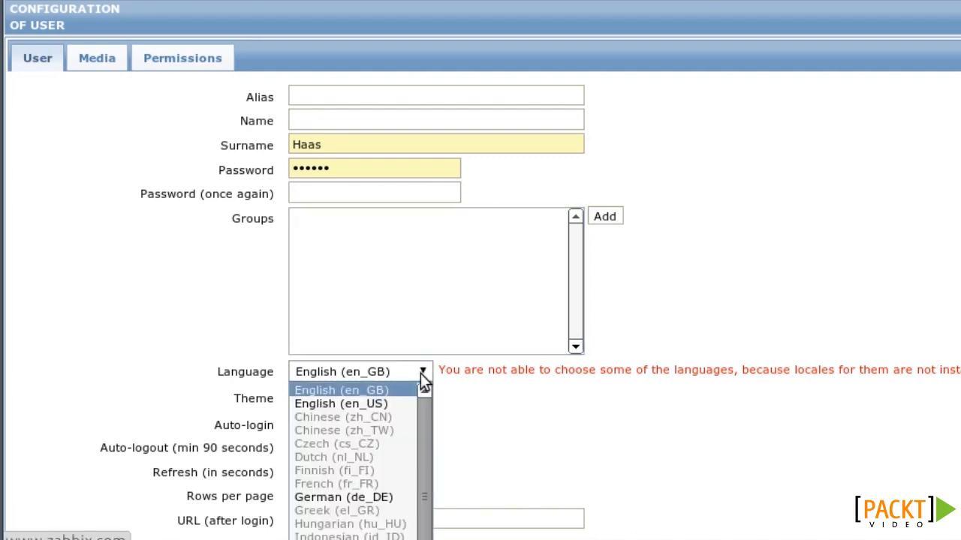
click(421, 375)
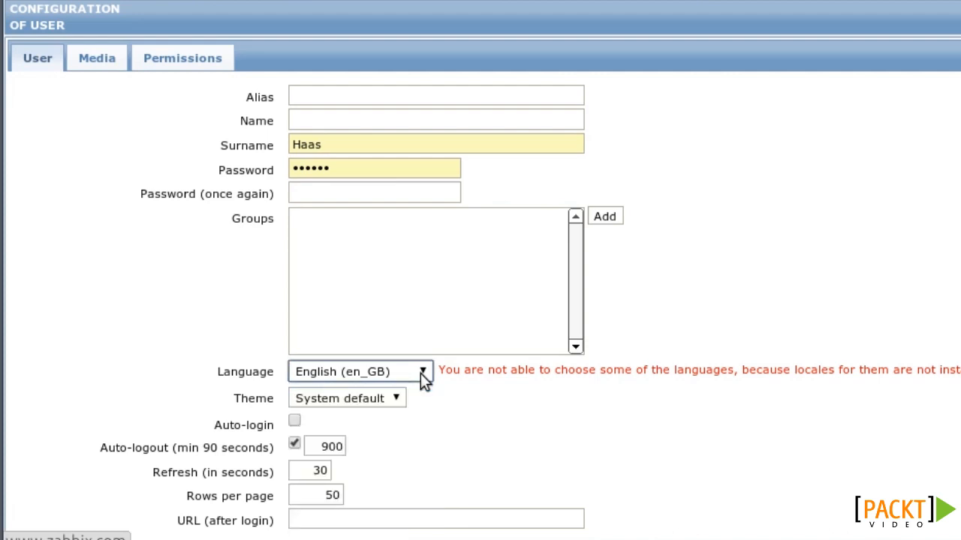
click(396, 400)
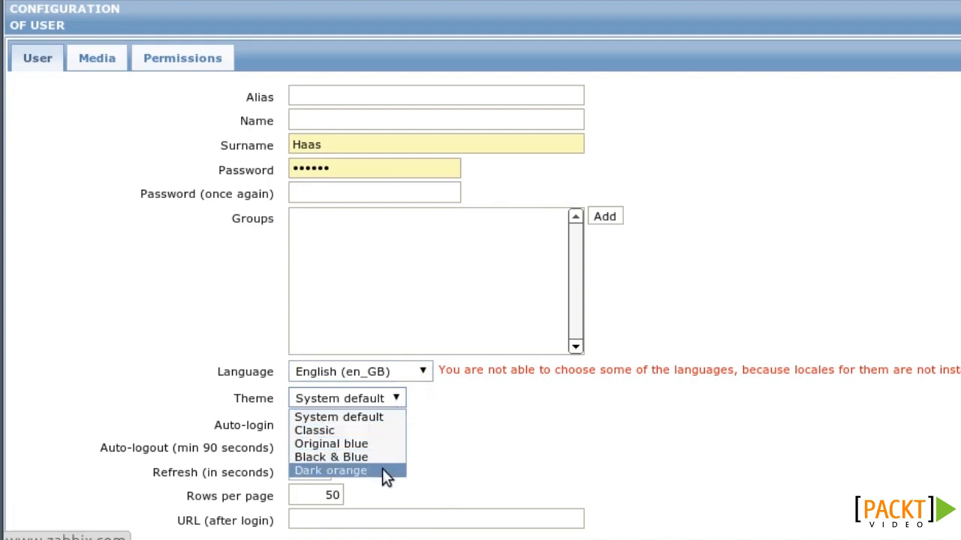
click(393, 397)
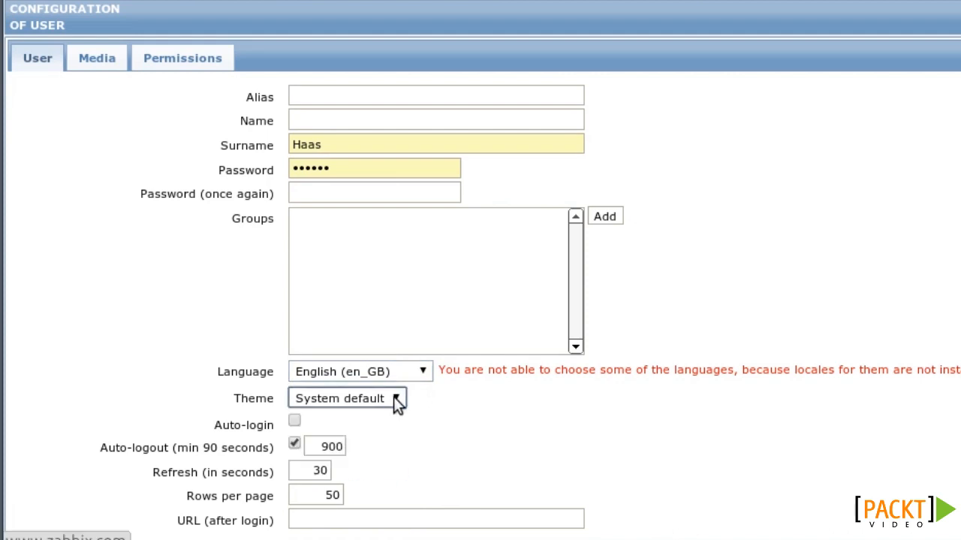
Step: Enable auto-login and disable it again, and re-enable auto-logout while checking its timeout
click(295, 425)
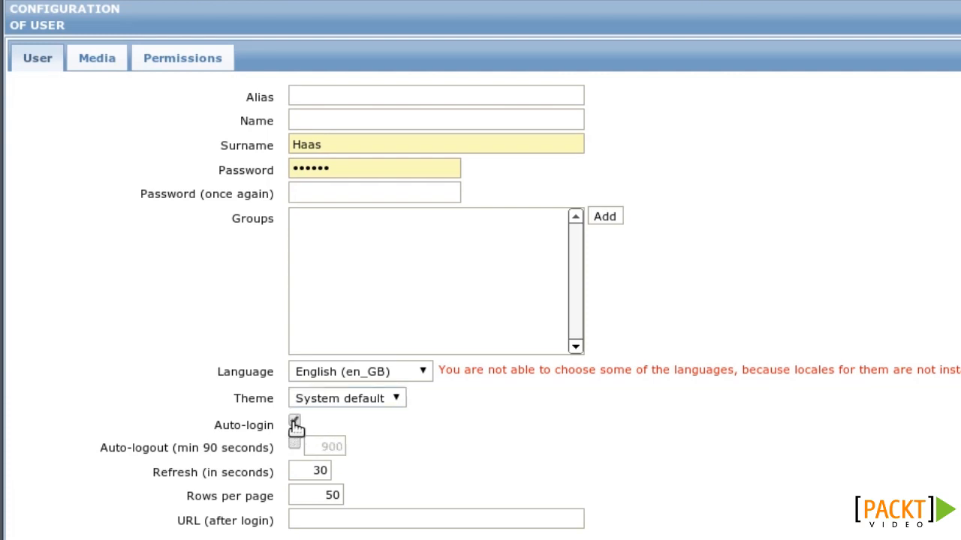
click(295, 425)
click(295, 443)
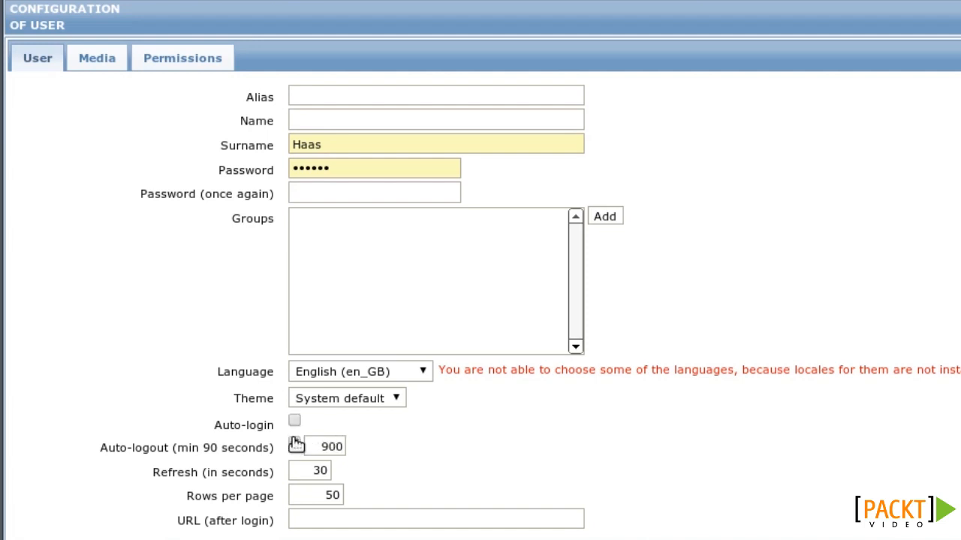
drag(321, 447, 366, 445)
click(366, 445)
Step: Review the refresh and rows per page settings, and set the new user's URL after login to /tr_status.php
drag(297, 471, 359, 472)
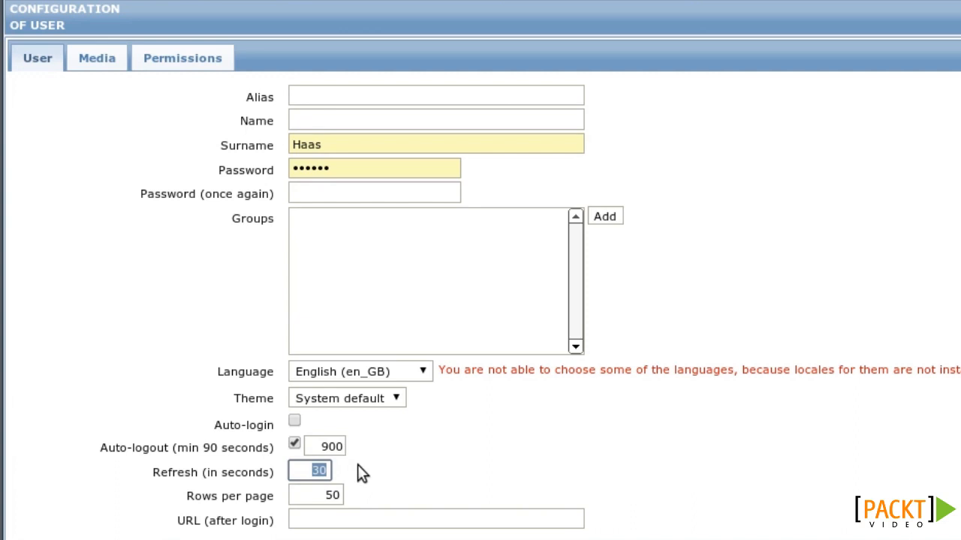
click(325, 486)
drag(320, 493, 359, 493)
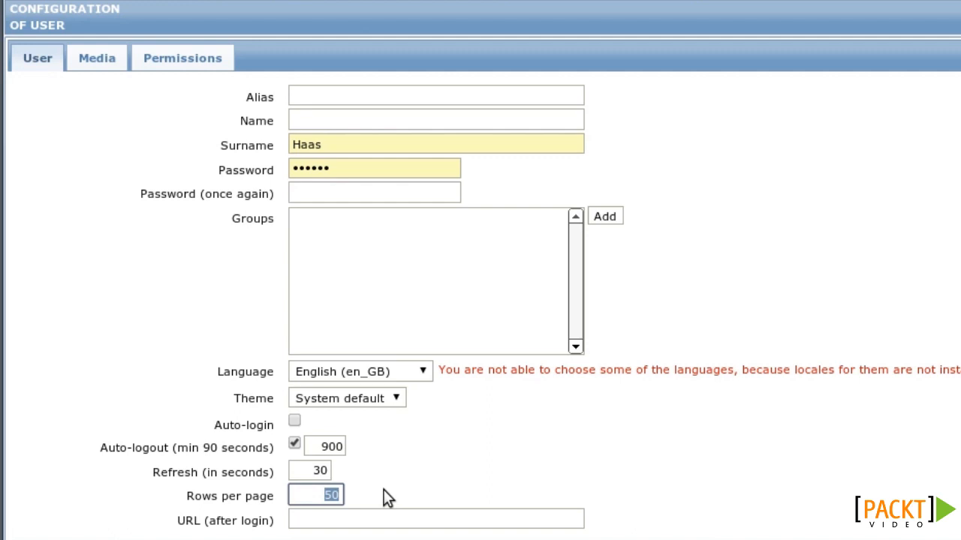
click(387, 517)
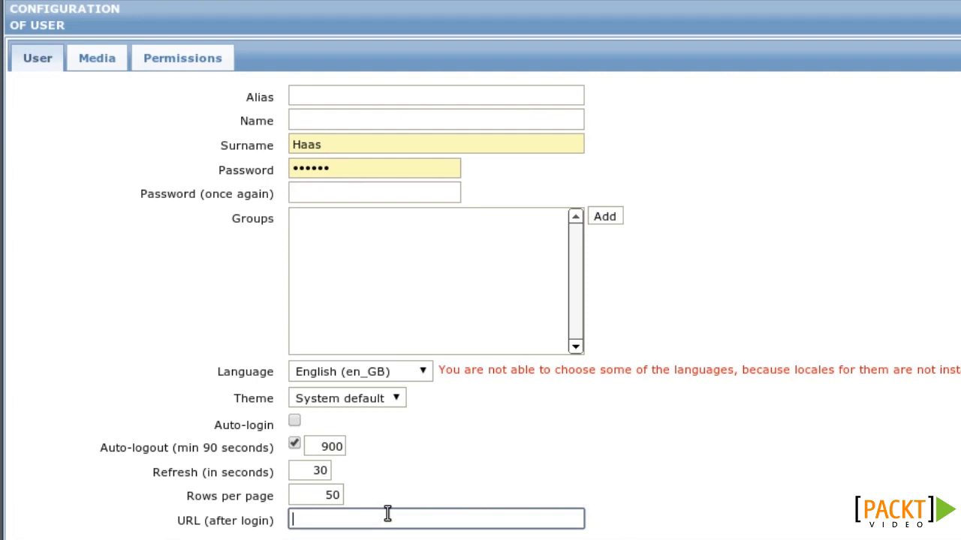
text(/tr_status.php)
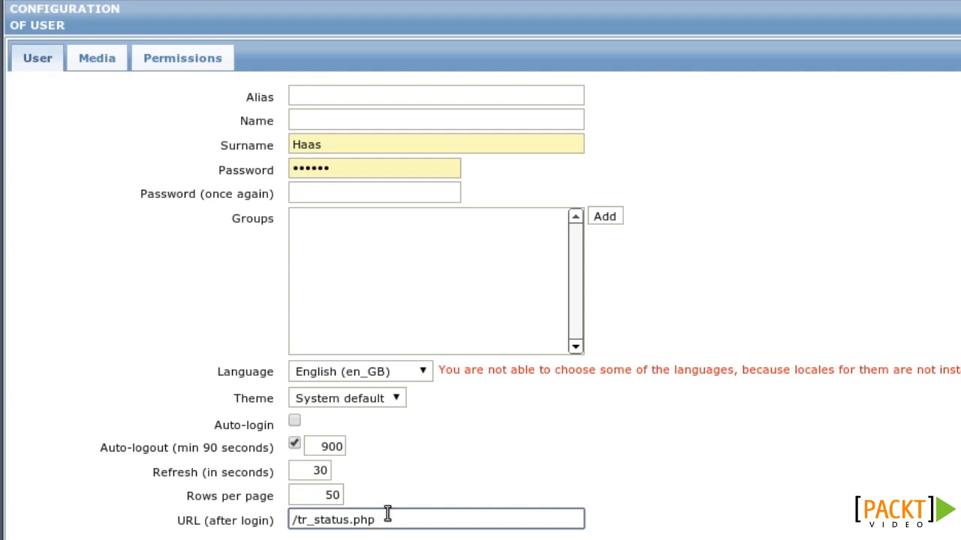
Step: Start a new media entry of type Email for the user and enter the recipient's e-mail address
click(105, 66)
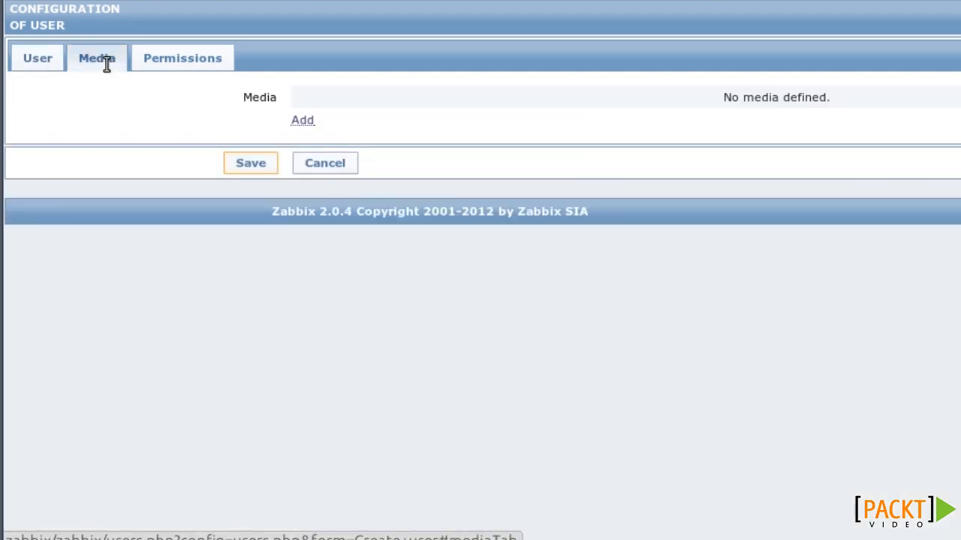
click(303, 122)
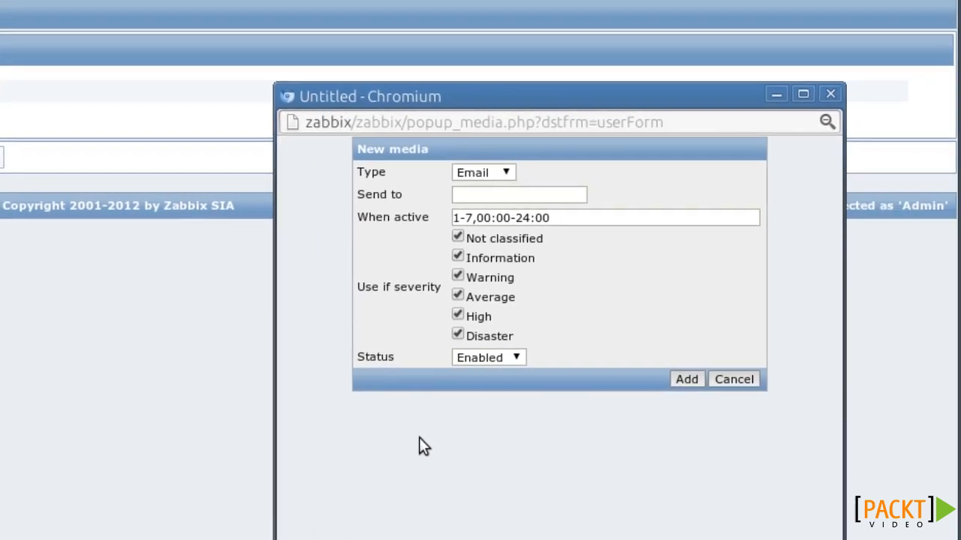
click(507, 176)
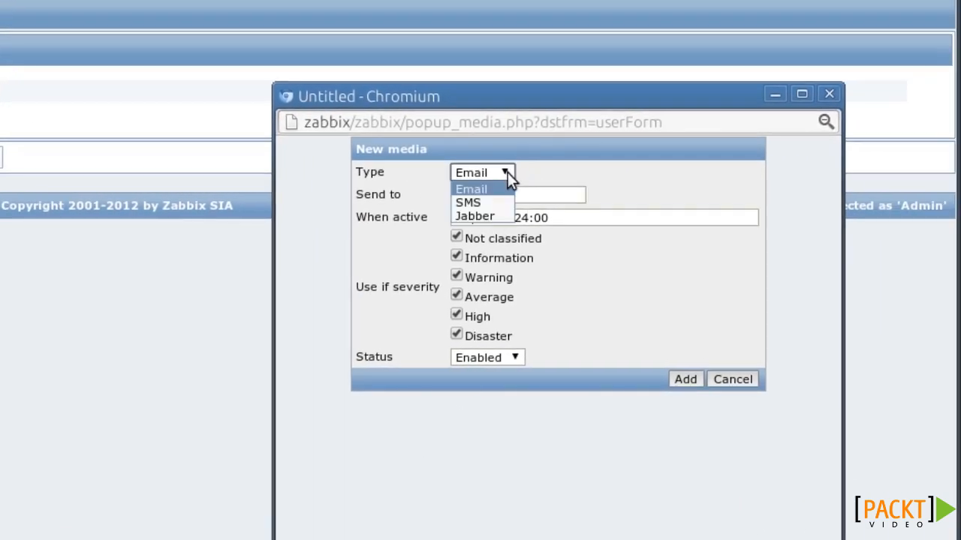
click(508, 172)
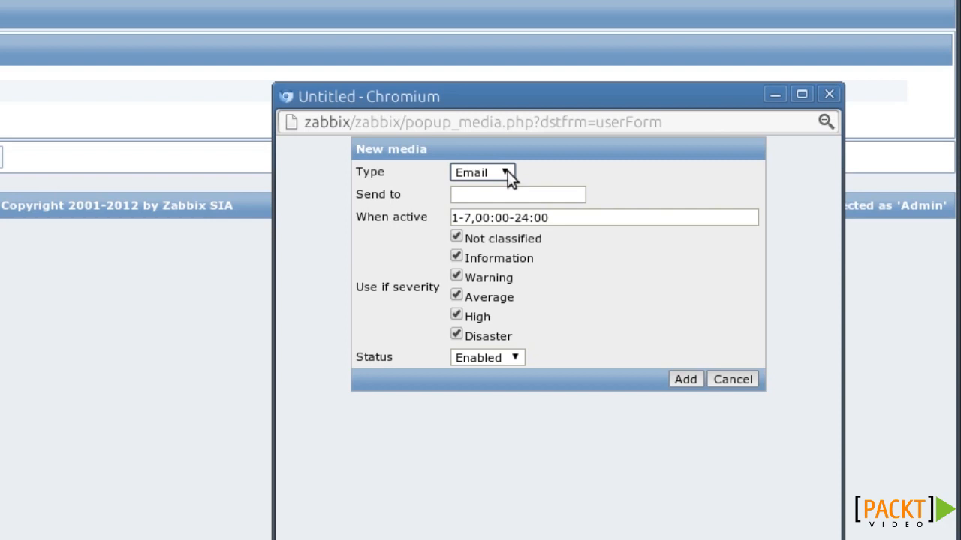
click(507, 192)
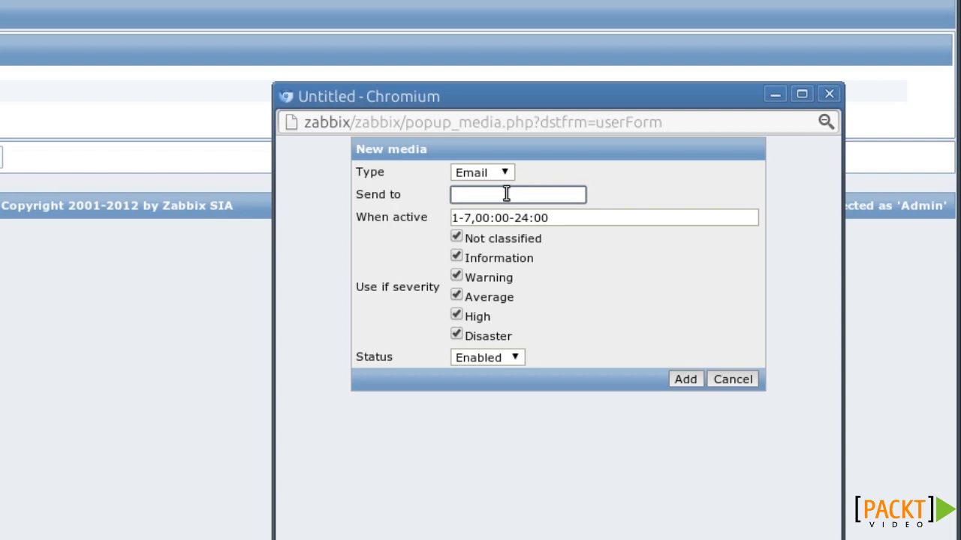
text(e)
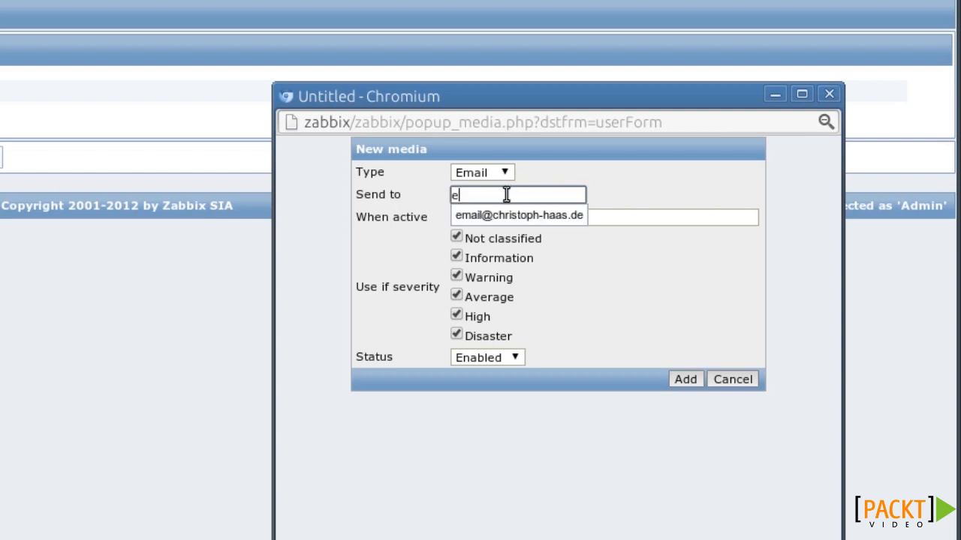
click(500, 217)
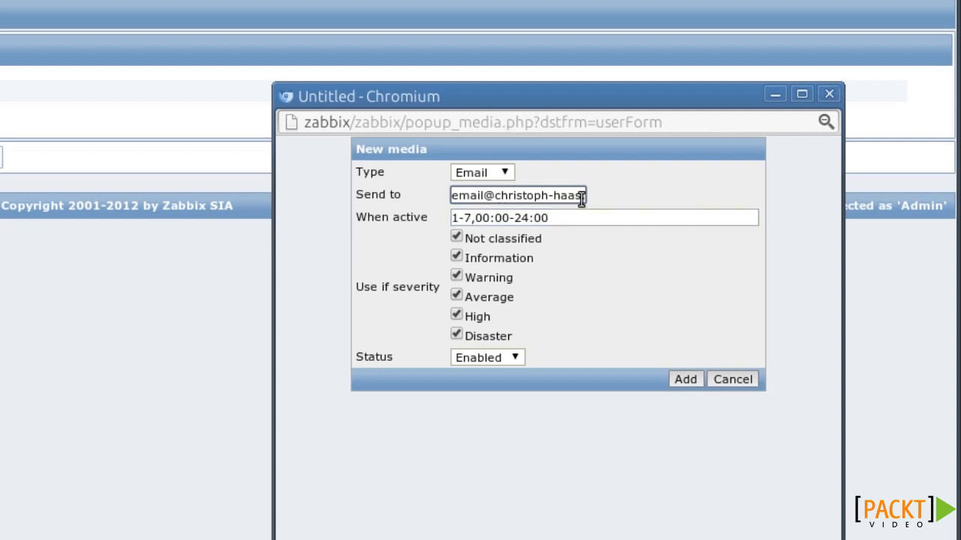
click(499, 172)
click(499, 172)
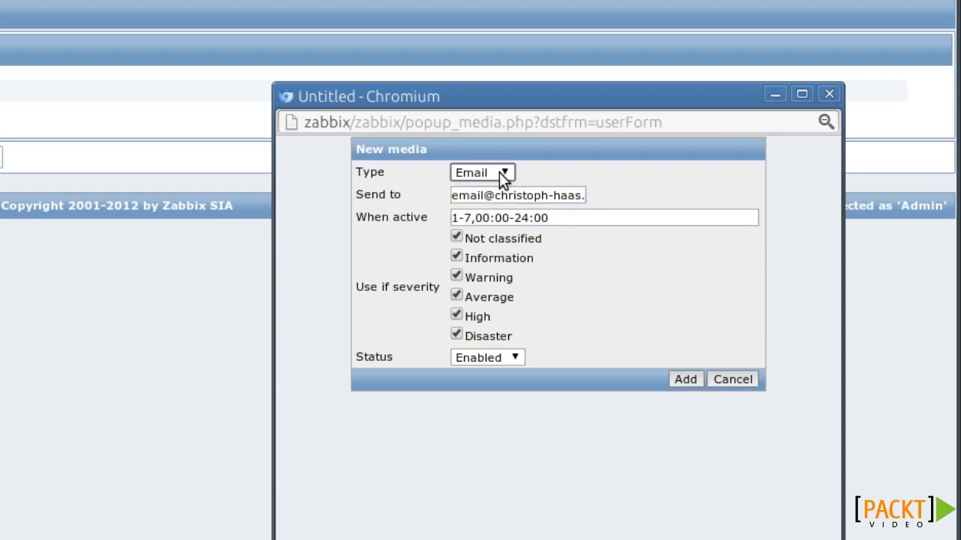
Step: Examine the day range and the time range in the media entry's When active period
click(574, 217)
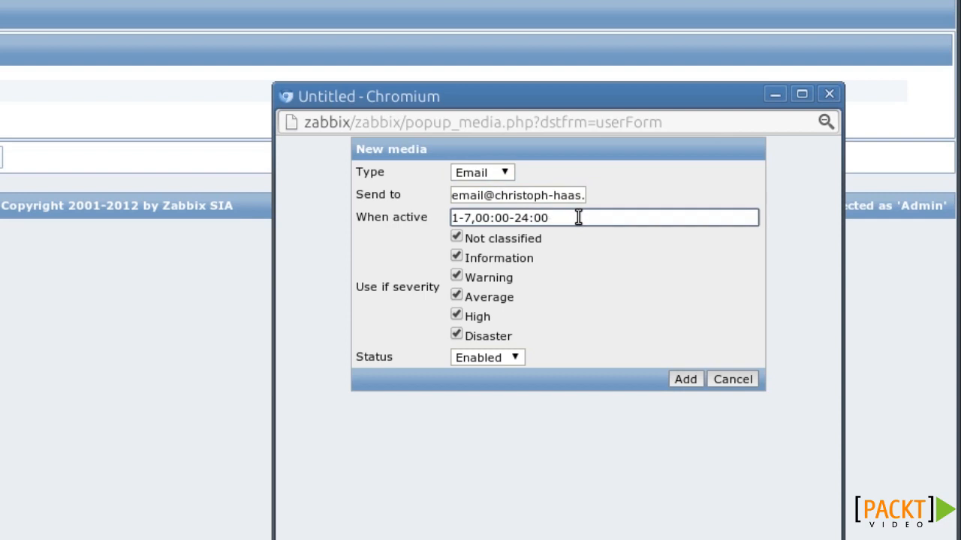
key(Home)
key(shift+Right)
key(shift+Right)
key(shift+Right)
key(Right)
key(Right)
key(shift+End)
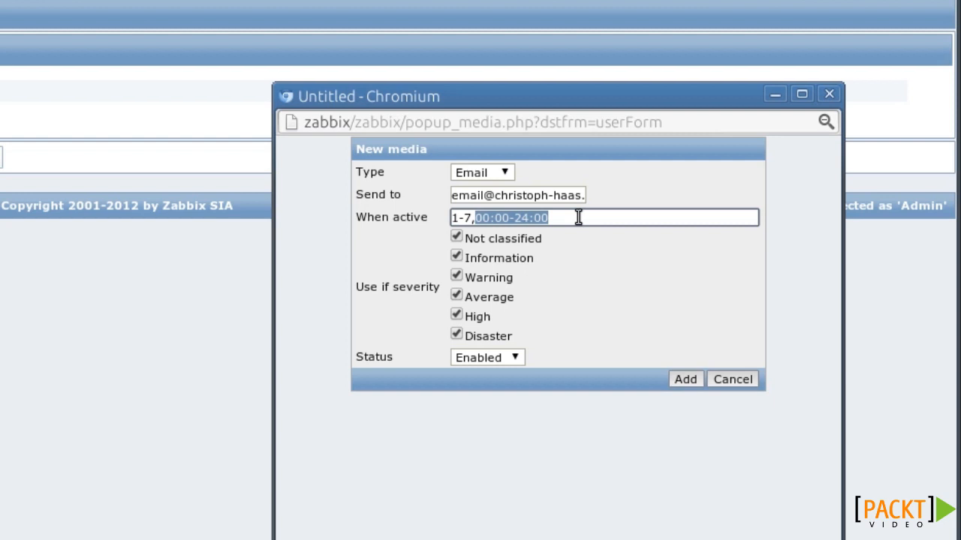
Step: Set the media entry's When active period to 1-5,09:00-17:00
key(Home)
key(shift+End)
text(1-5,)
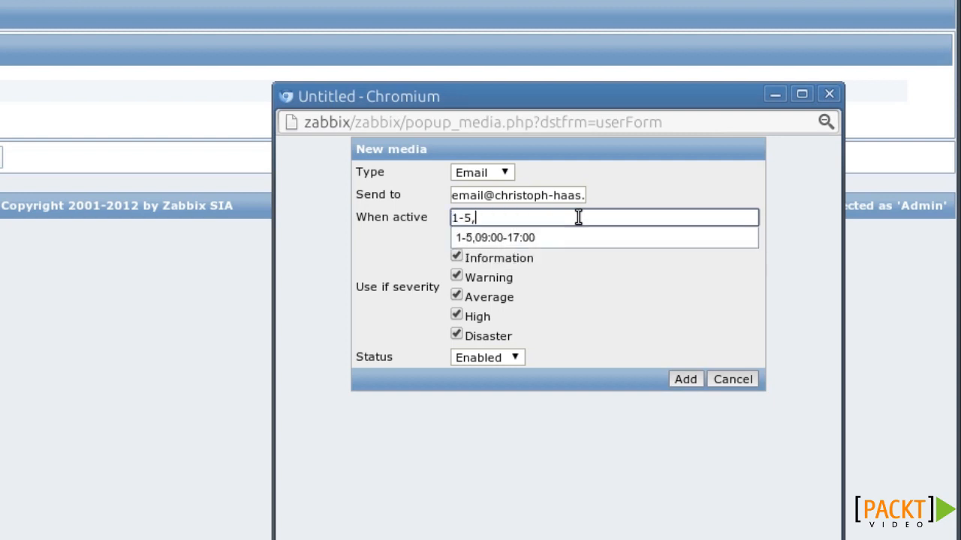
key(Down)
key(Return)
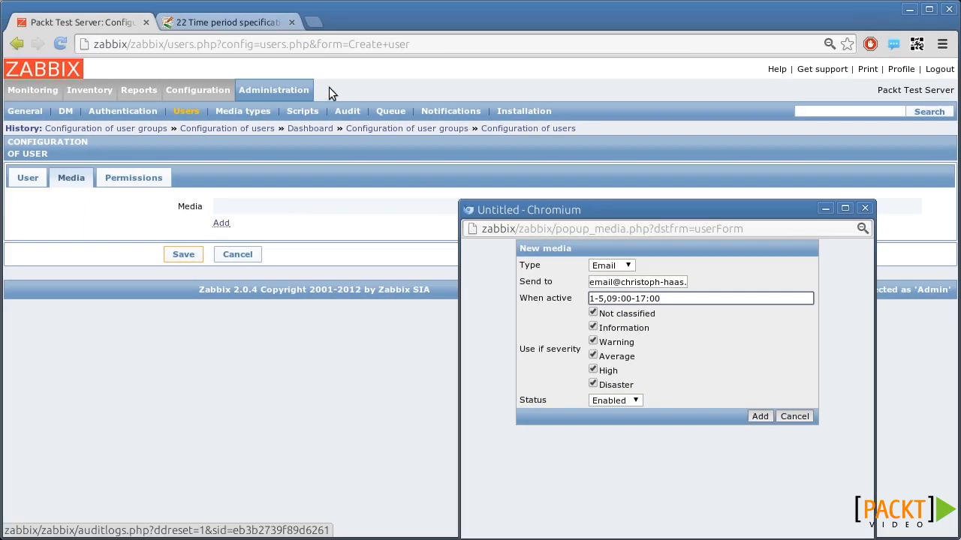
Step: Consult the time period specification page, and limit the media entry to Warning and Average by clearing the Not classified, Information, High and Disaster severities
click(247, 22)
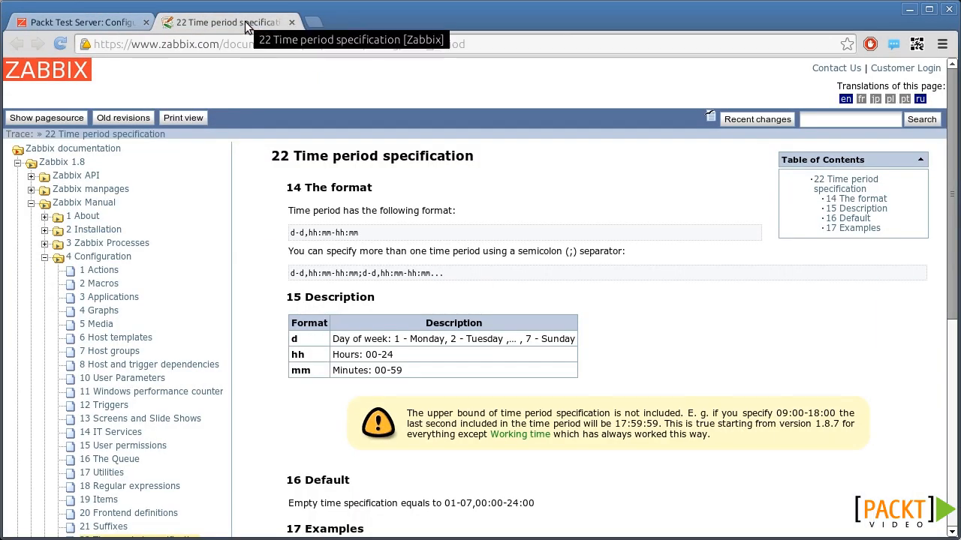
click(110, 22)
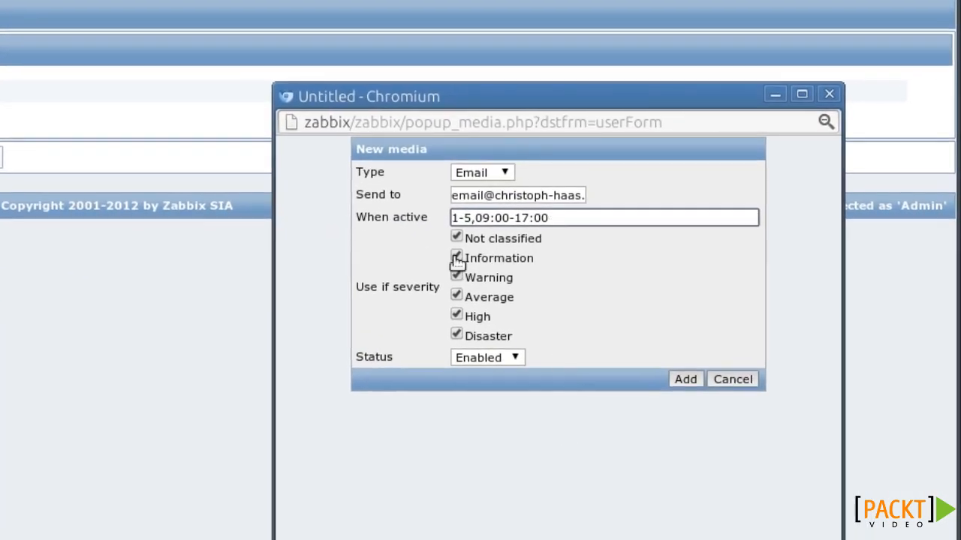
click(457, 237)
click(457, 257)
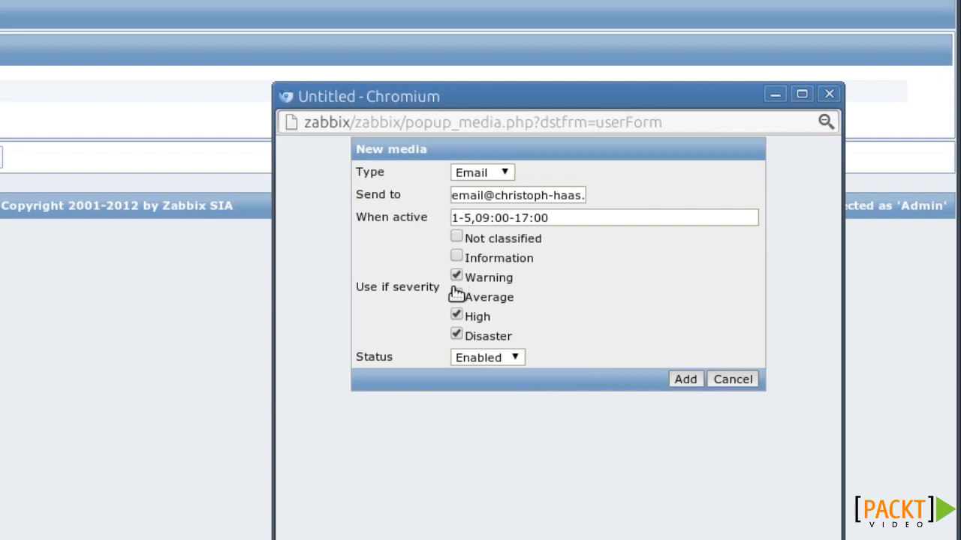
click(456, 336)
click(458, 317)
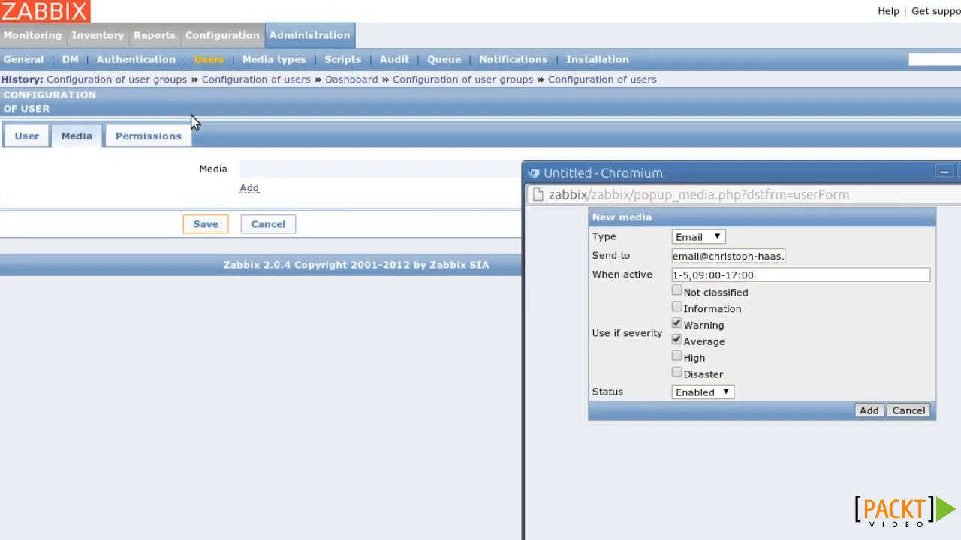
Step: Open the new user's permissions and examine the available user types and the sections offered under Monitoring and Configuration
click(150, 136)
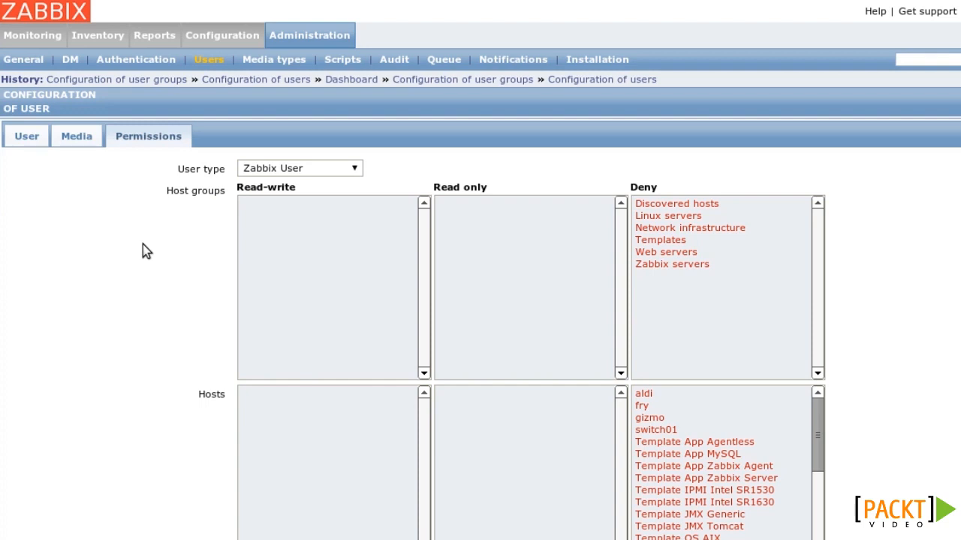
click(357, 169)
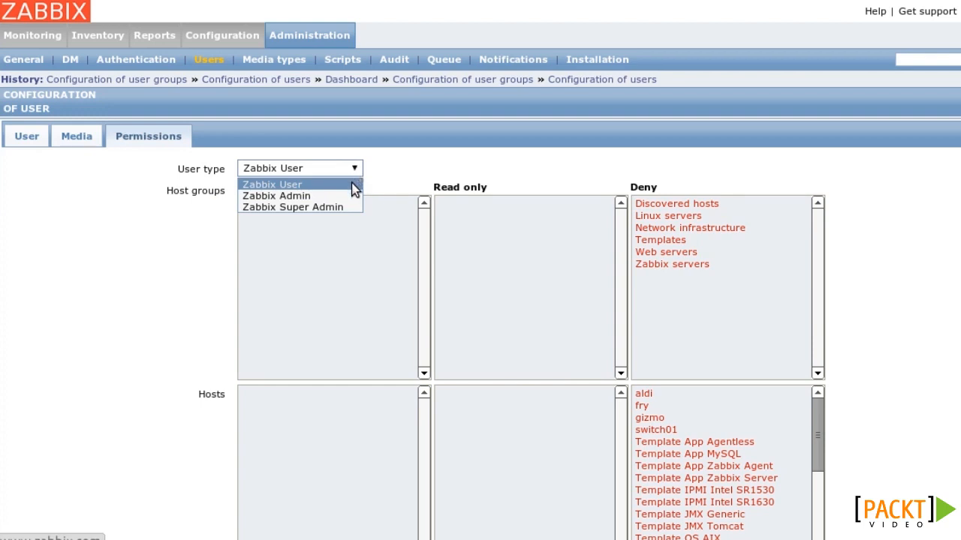
click(129, 185)
mouse_move(228, 34)
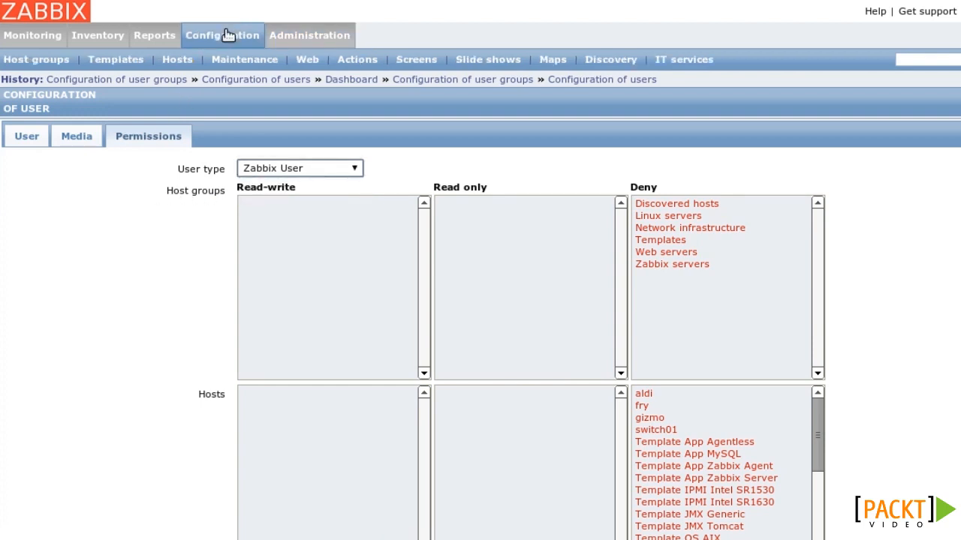
mouse_move(35, 35)
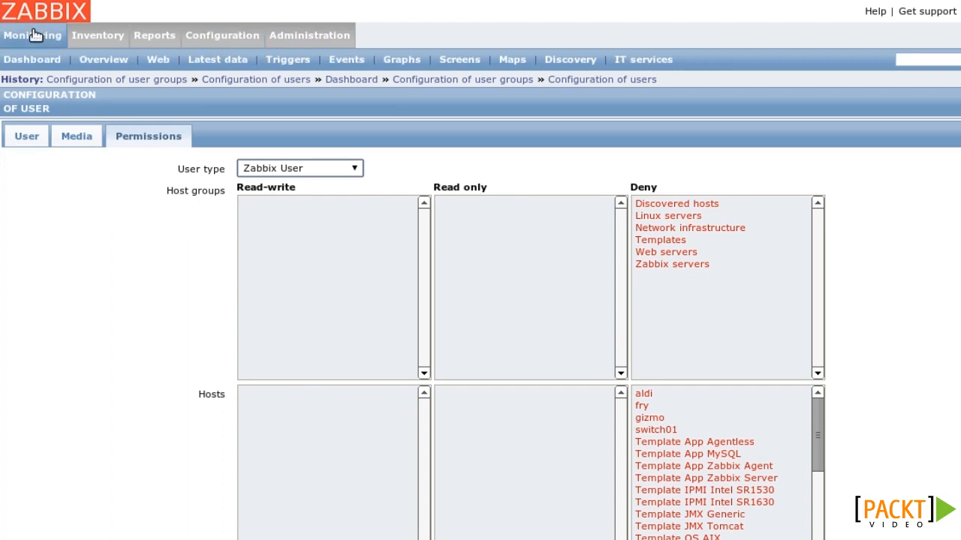
click(352, 171)
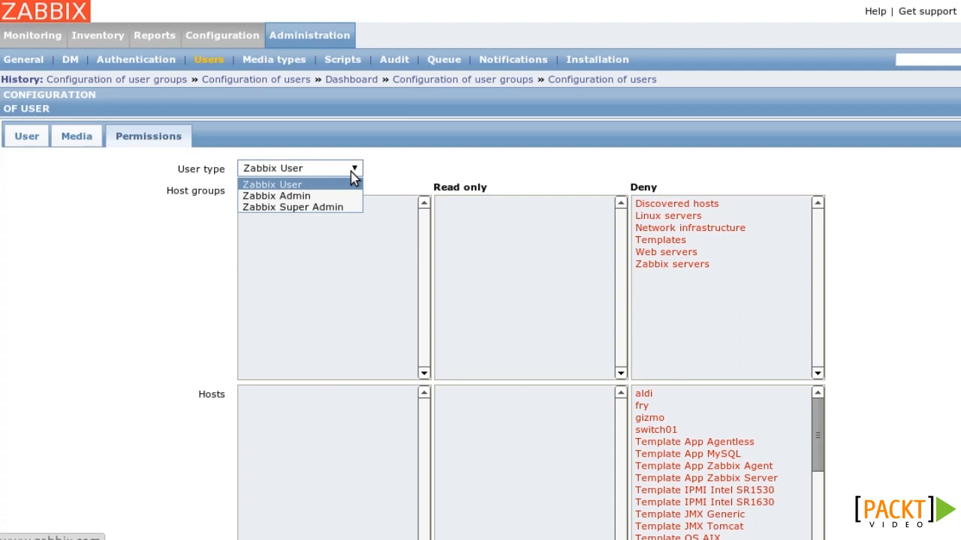
click(194, 208)
mouse_move(37, 23)
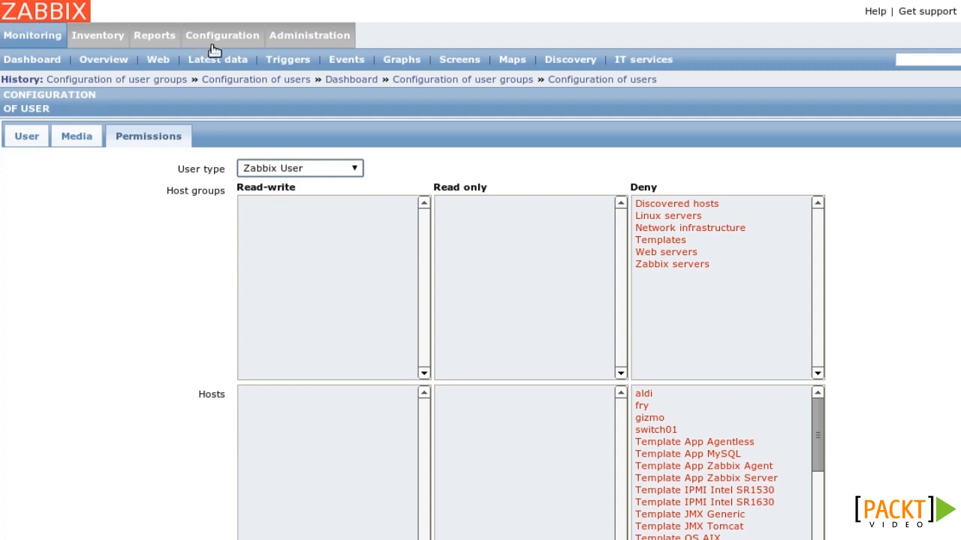
mouse_move(222, 39)
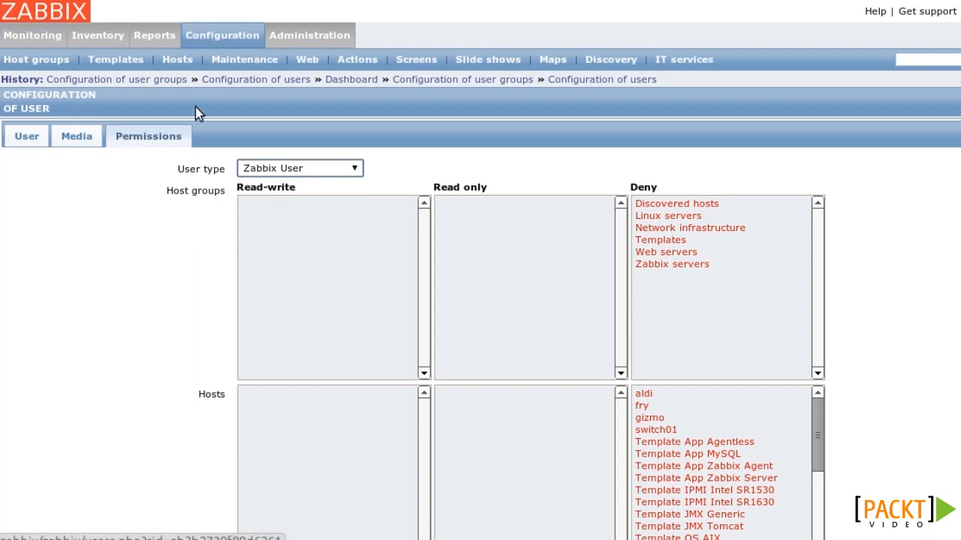
Step: Try the Zabbix Admin user type for the new user, and set it to Zabbix Super Admin to compare the host permissions
click(354, 170)
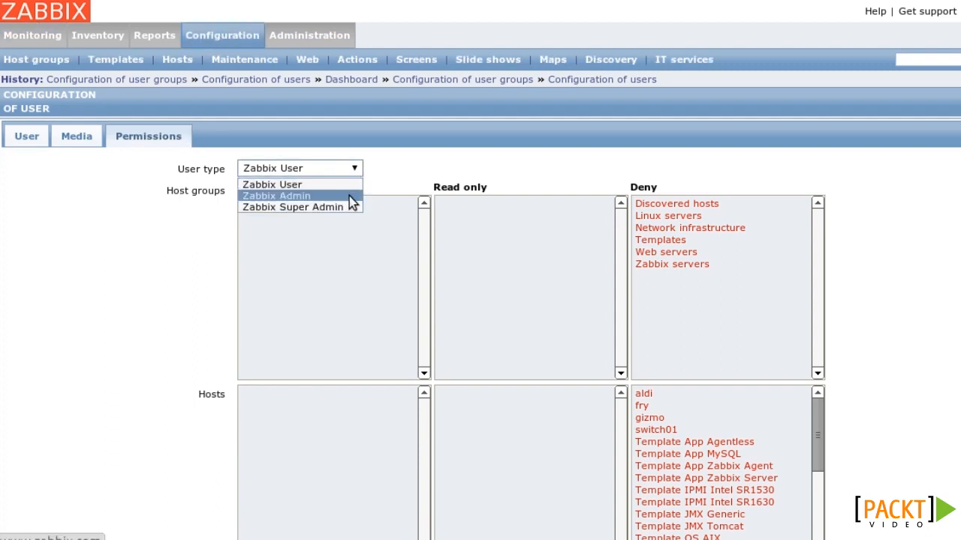
click(349, 196)
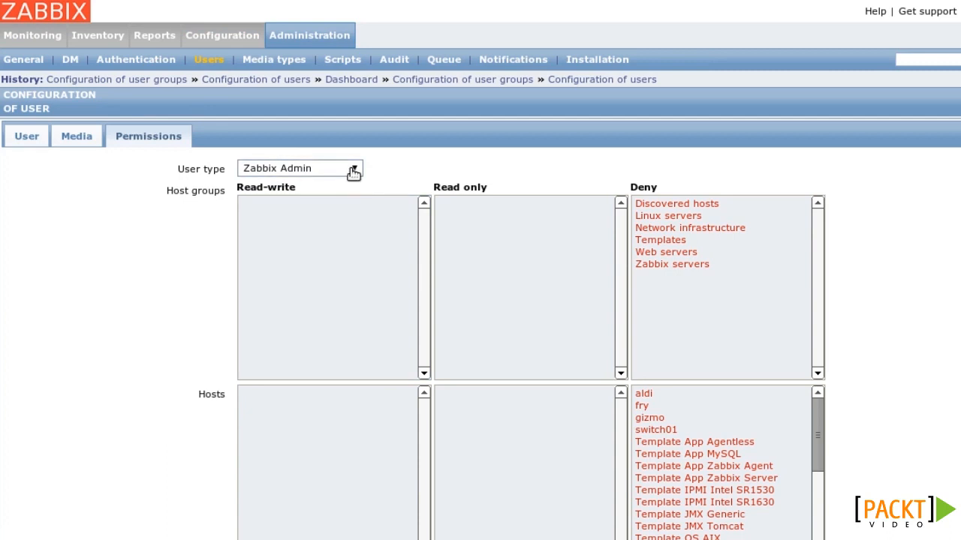
click(354, 170)
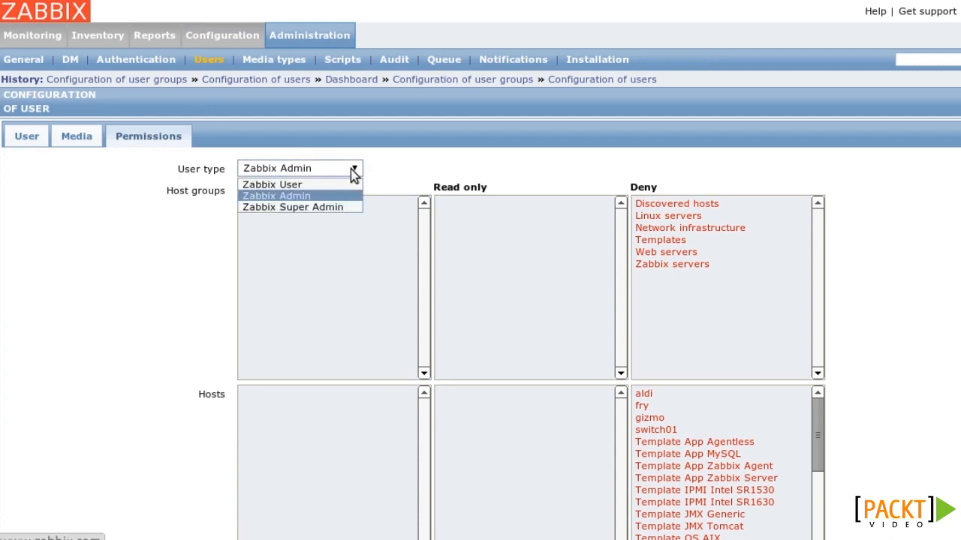
click(351, 208)
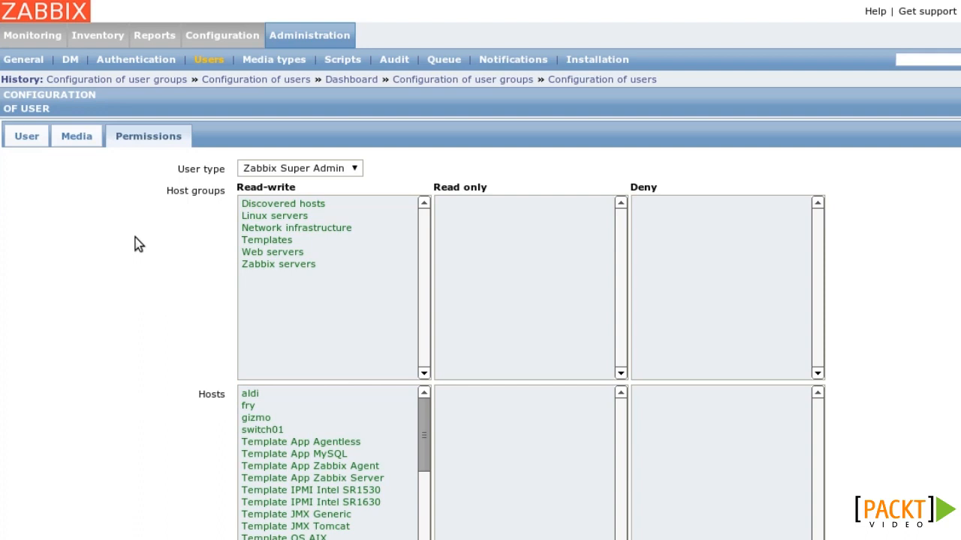
Step: Open the authentication configuration and examine the settings for the Internal, LDAP and HTTP default authentication methods
click(159, 66)
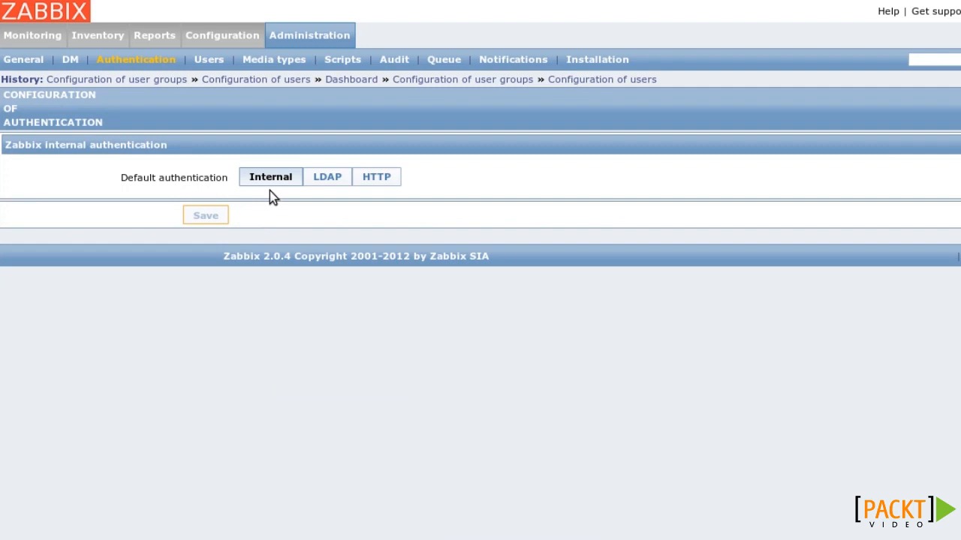
click(346, 184)
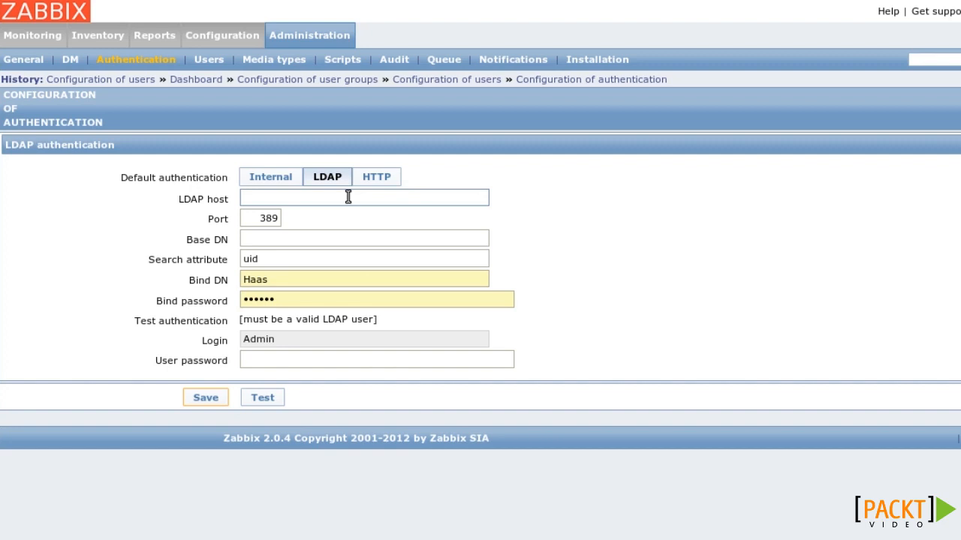
click(394, 186)
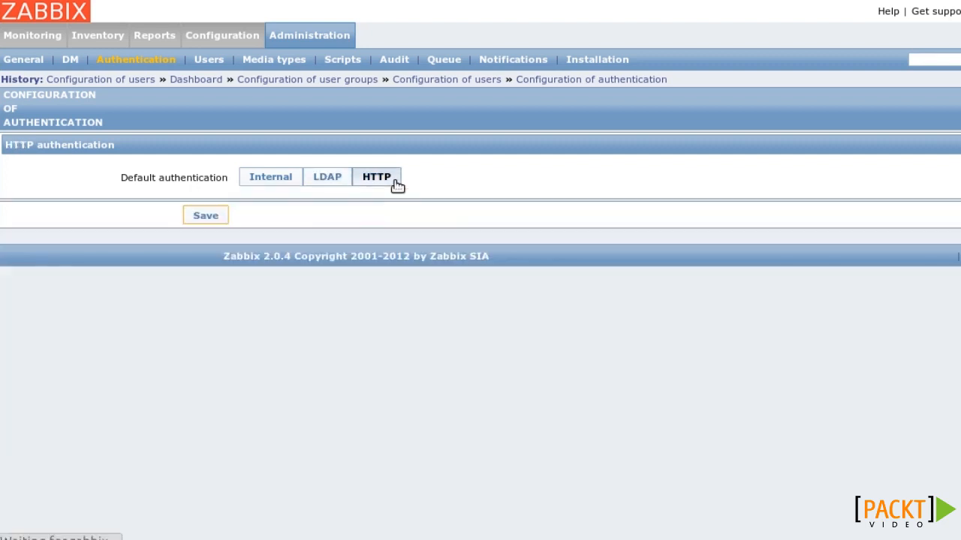